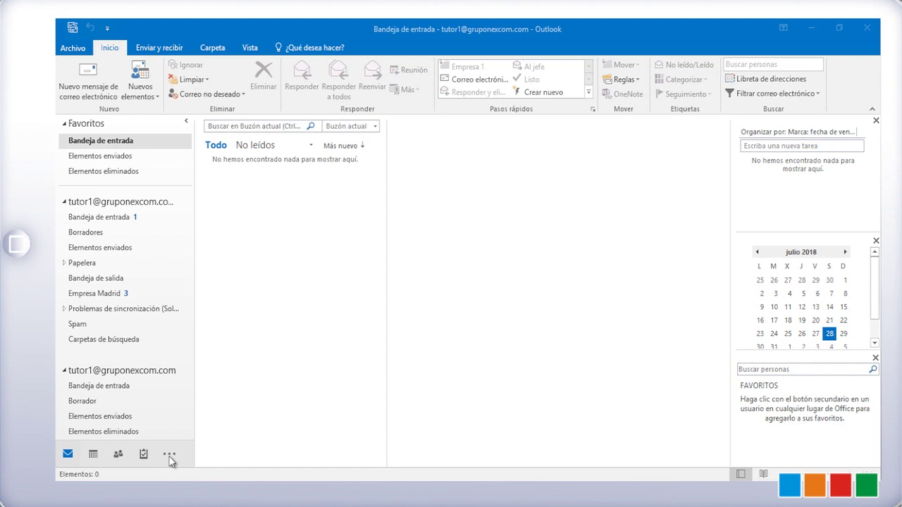
Go to the Notes section and create a note reading "Recoger los papeles", placing it in open space before closing it
{"action": "left_click", "coordinate": [170, 457]}
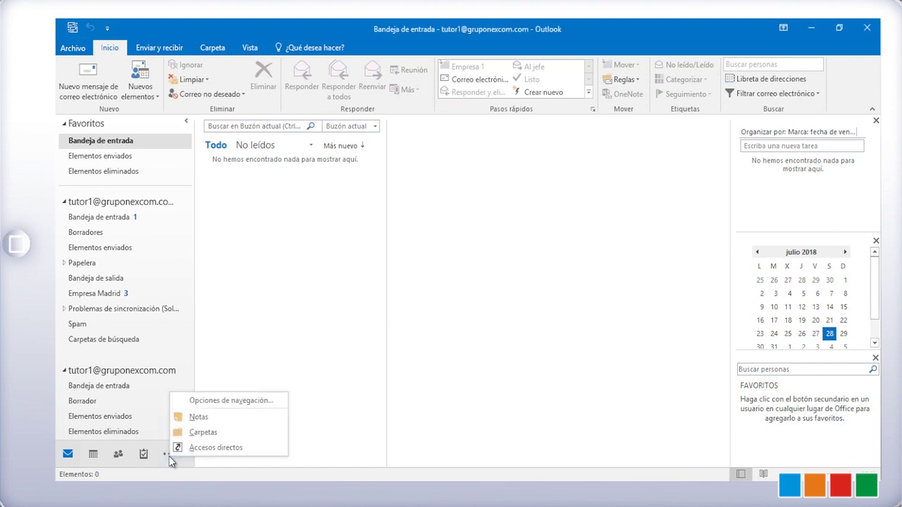
{"action": "left_click", "coordinate": [199, 417]}
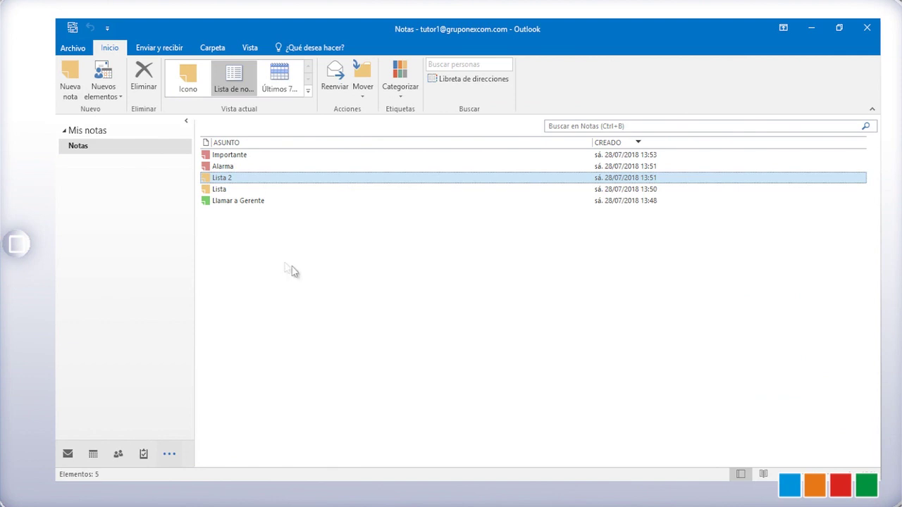
{"action": "left_click", "coordinate": [72, 100]}
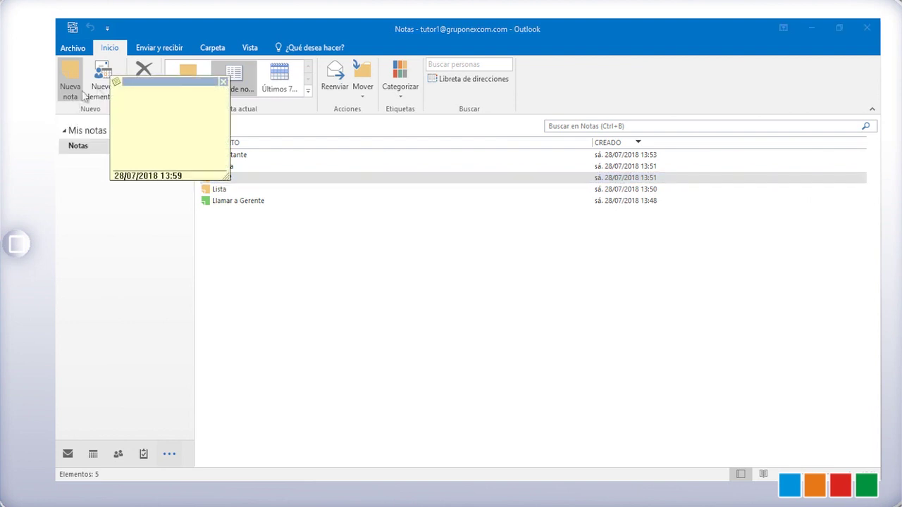
{"action": "left_click_drag", "start_coordinate": [160, 79], "coordinate": [311, 247]}
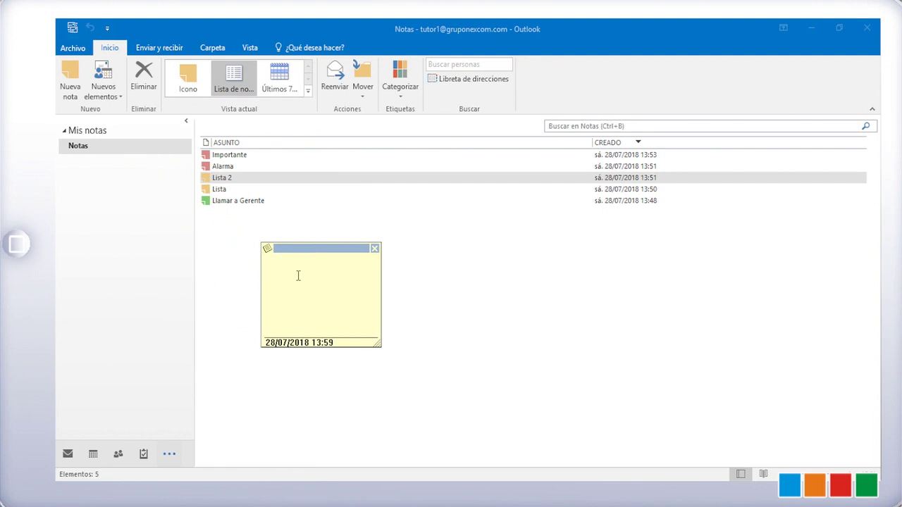
{"action": "type", "text": "Recoger los papeles"}
{"action": "left_click", "coordinate": [375, 248]}
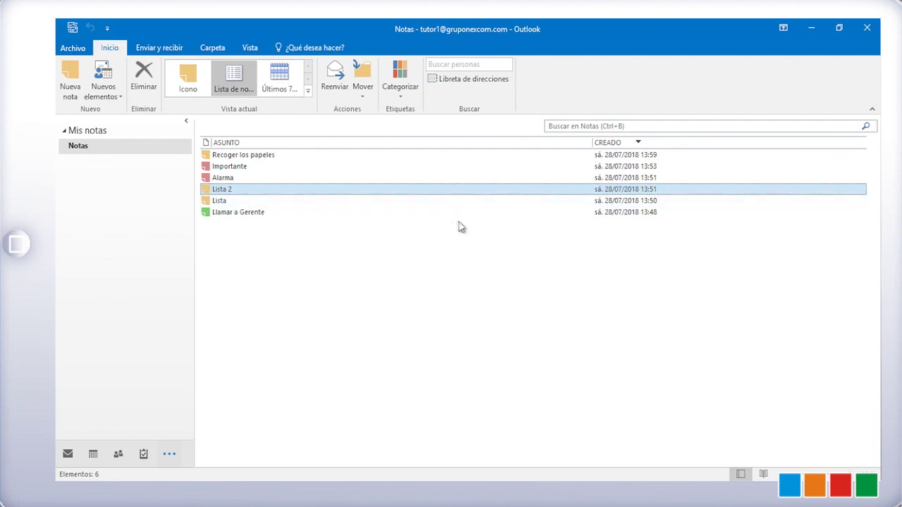
Look at the notes in the icon and last seven days views, and return to the notes list view
{"action": "left_click", "coordinate": [180, 88]}
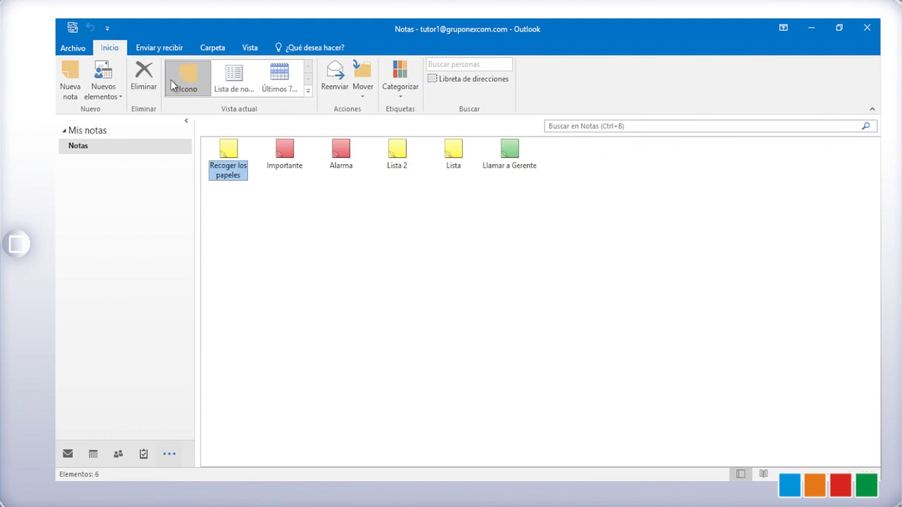
{"action": "left_click", "coordinate": [223, 94]}
{"action": "left_click", "coordinate": [289, 85]}
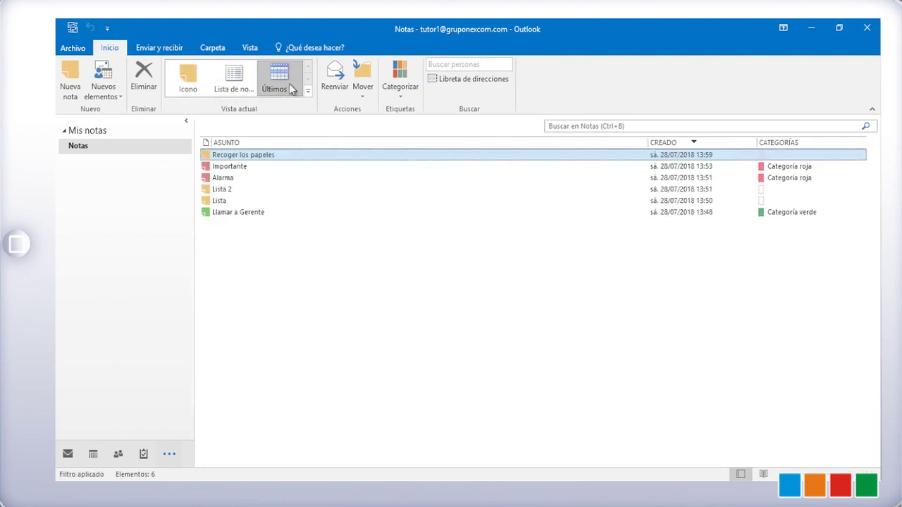
{"action": "left_click", "coordinate": [234, 85]}
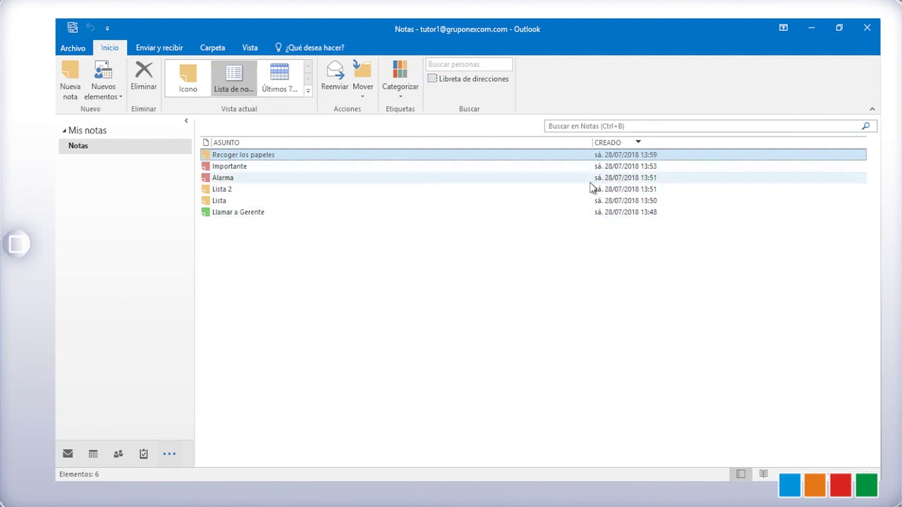
Try sorting the notes list by subject, and restore the sorting by creation date
{"action": "left_click", "coordinate": [416, 143]}
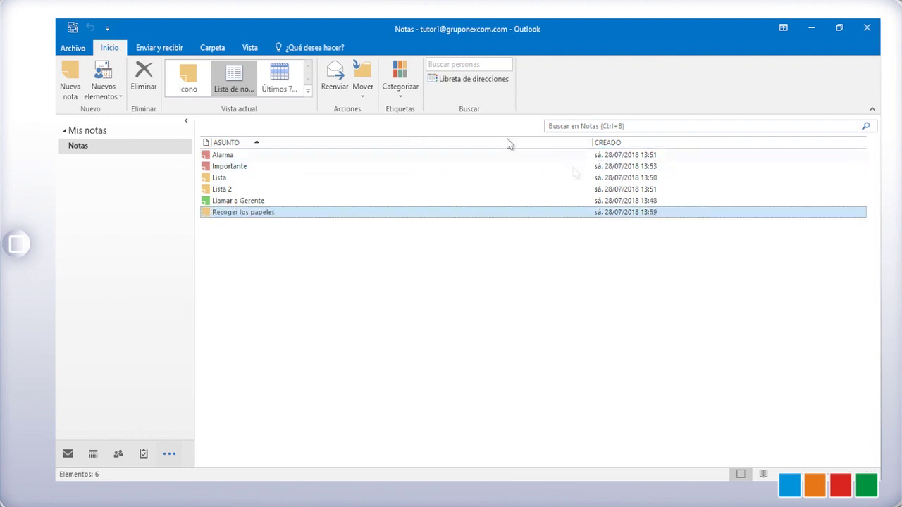
{"action": "left_click", "coordinate": [641, 144]}
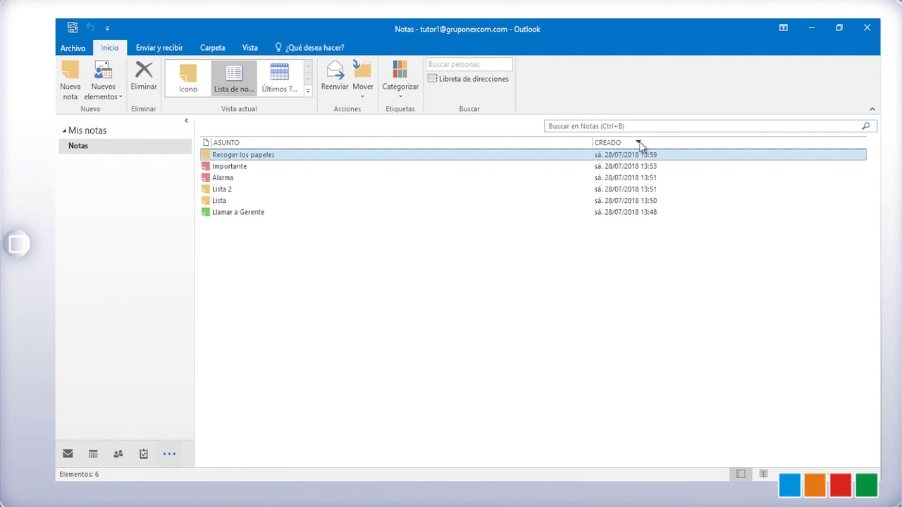
{"action": "right_click", "coordinate": [525, 145]}
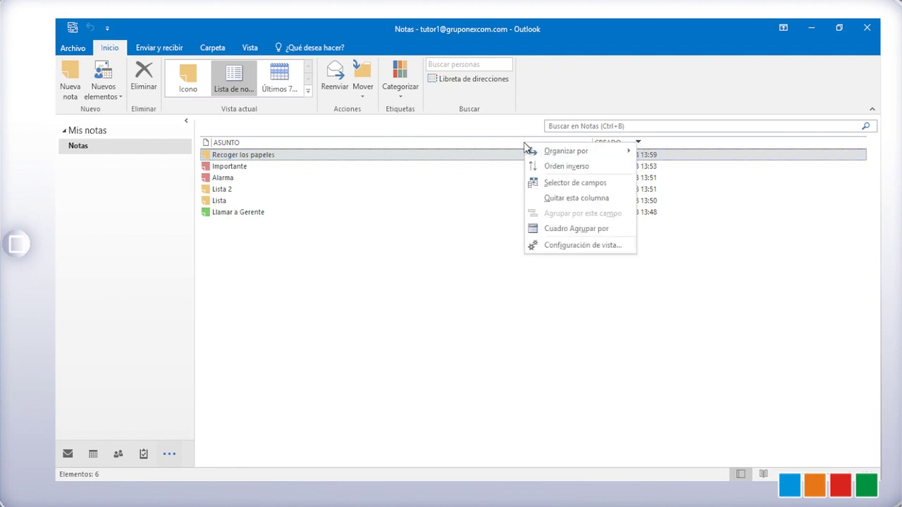
{"action": "left_click", "coordinate": [568, 246]}
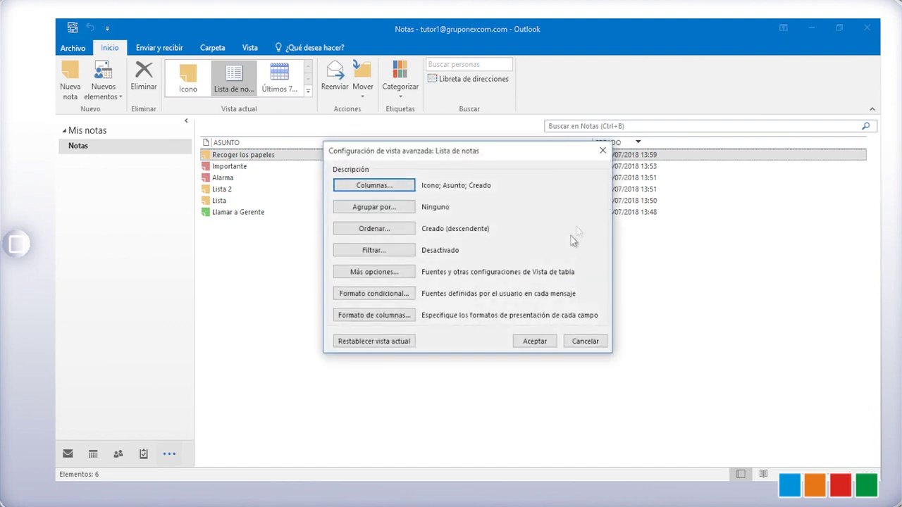
{"action": "left_click", "coordinate": [602, 149]}
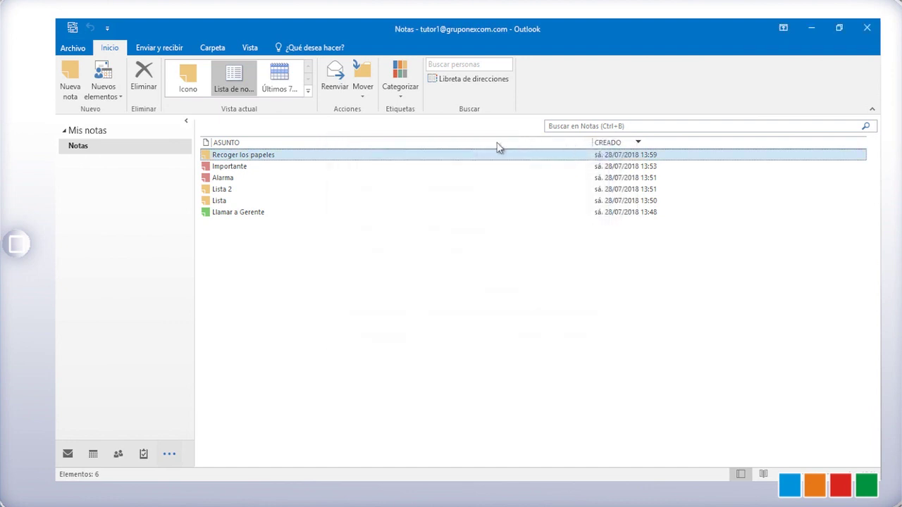
Add the Categorías column to the notes list through the view settings and widen it so the category names fit
{"action": "right_click", "coordinate": [497, 143]}
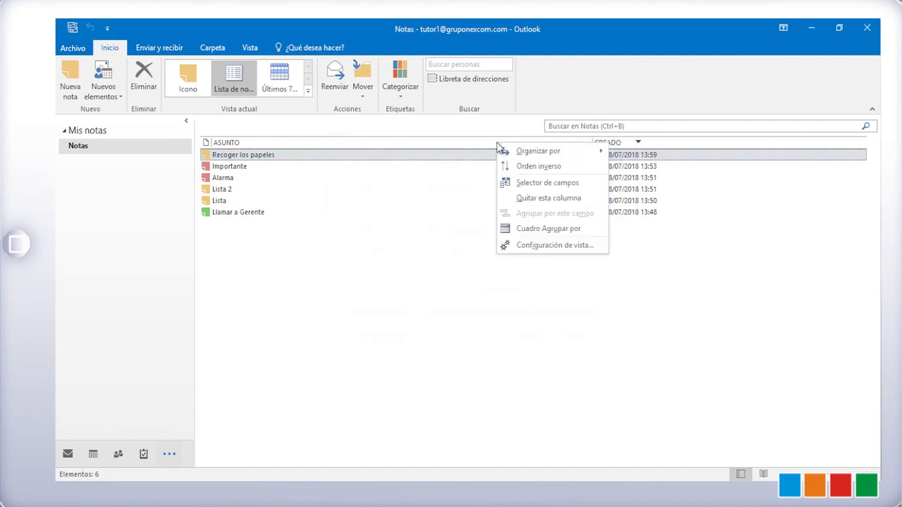
{"action": "left_click", "coordinate": [558, 247]}
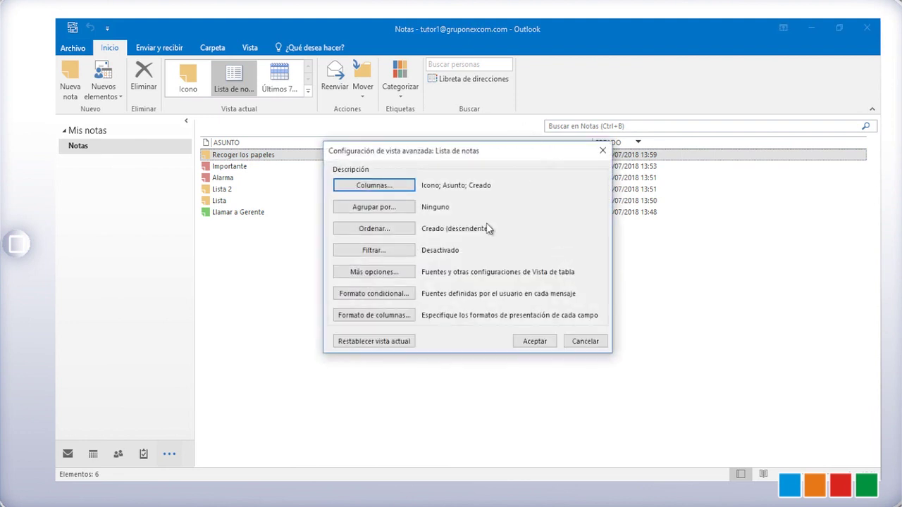
{"action": "left_click_drag", "start_coordinate": [473, 151], "coordinate": [462, 240]}
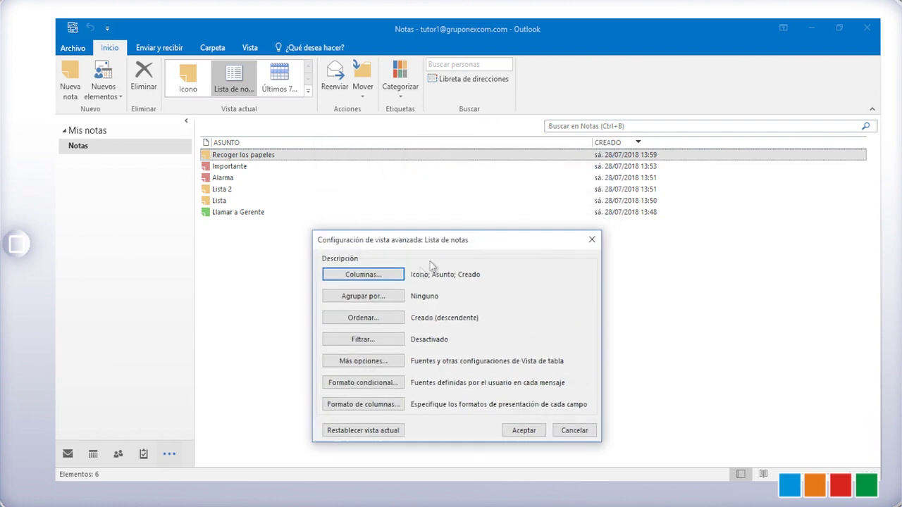
{"action": "left_click", "coordinate": [388, 276]}
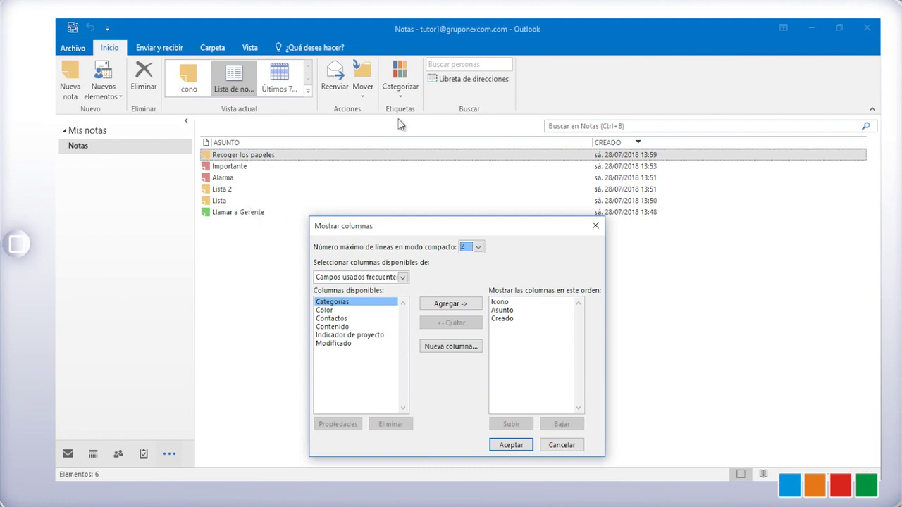
{"action": "left_click", "coordinate": [473, 307]}
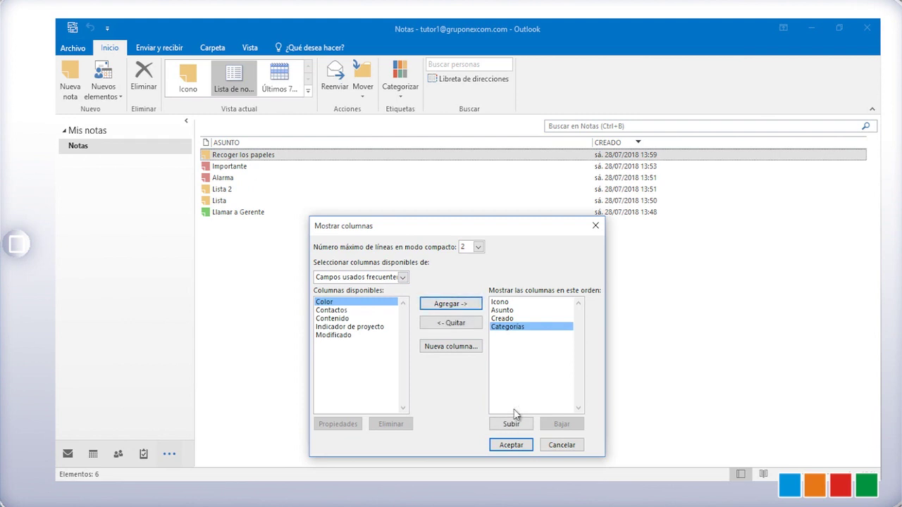
{"action": "left_click", "coordinate": [512, 445]}
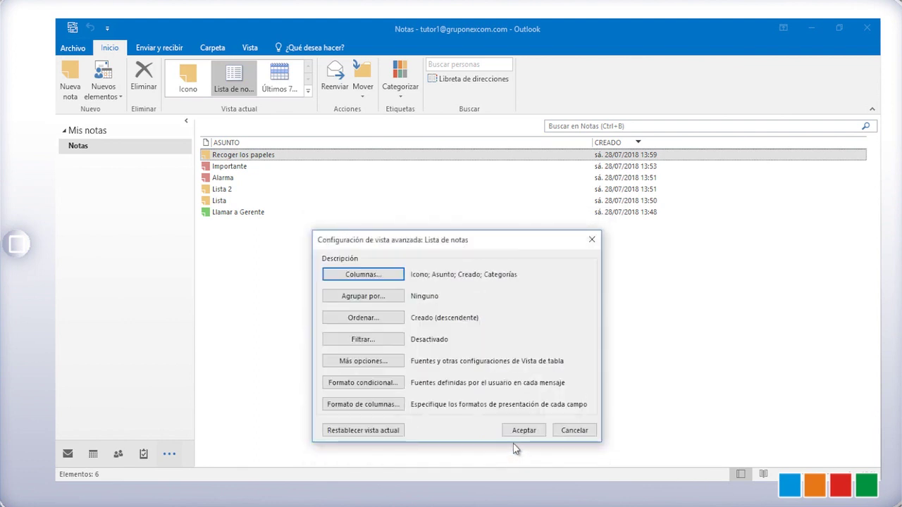
{"action": "left_click", "coordinate": [522, 428]}
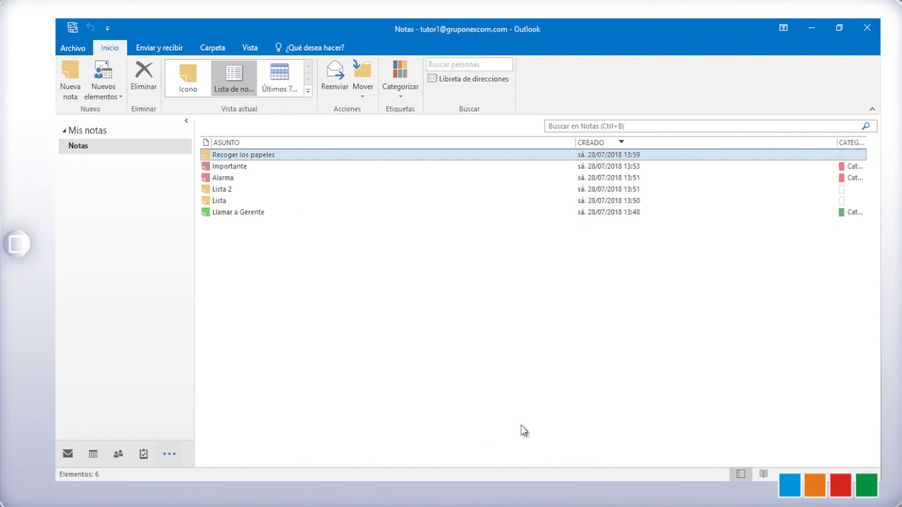
{"action": "left_click_drag", "start_coordinate": [838, 143], "coordinate": [791, 147]}
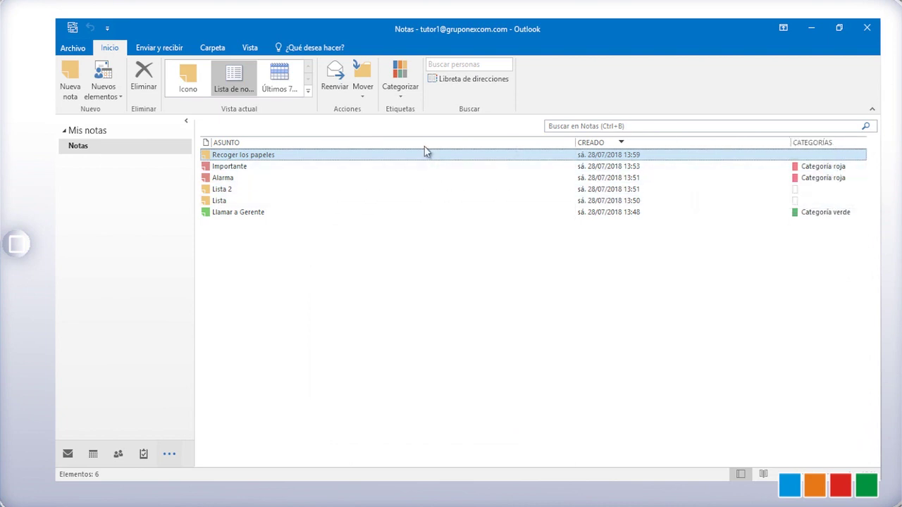
Sort the notes by category, reverse that order and back, and finally sort the list by subject
{"action": "left_click", "coordinate": [824, 142]}
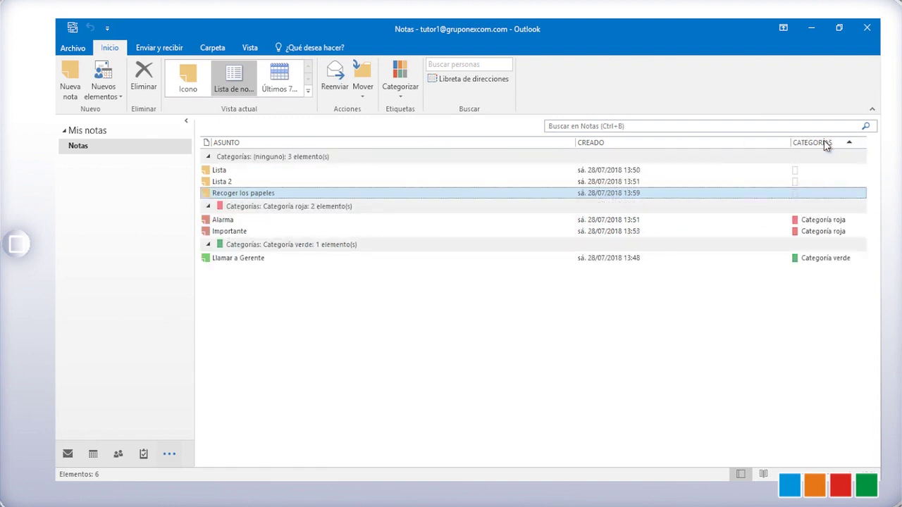
{"action": "left_click", "coordinate": [827, 144]}
{"action": "left_click", "coordinate": [824, 141]}
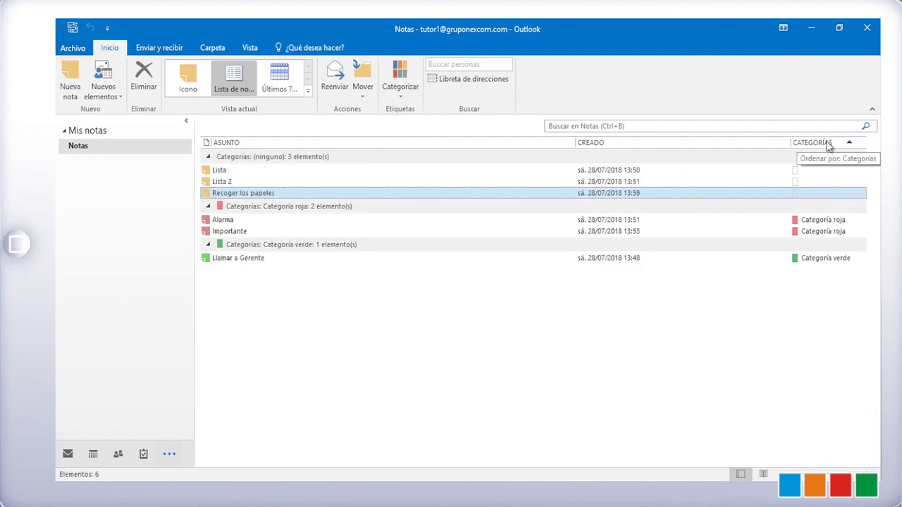
{"action": "left_click", "coordinate": [454, 147]}
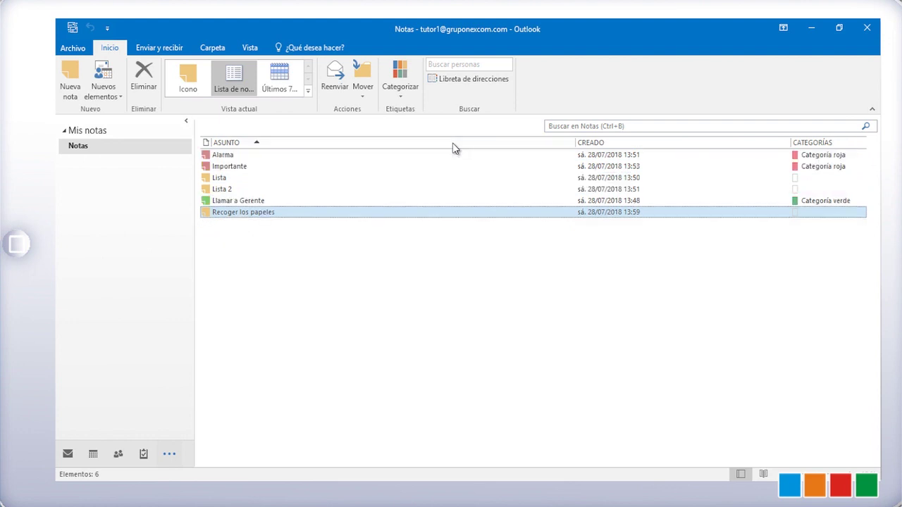
Show the Group By box and group the notes list by the Categorías column
{"action": "right_click", "coordinate": [454, 148]}
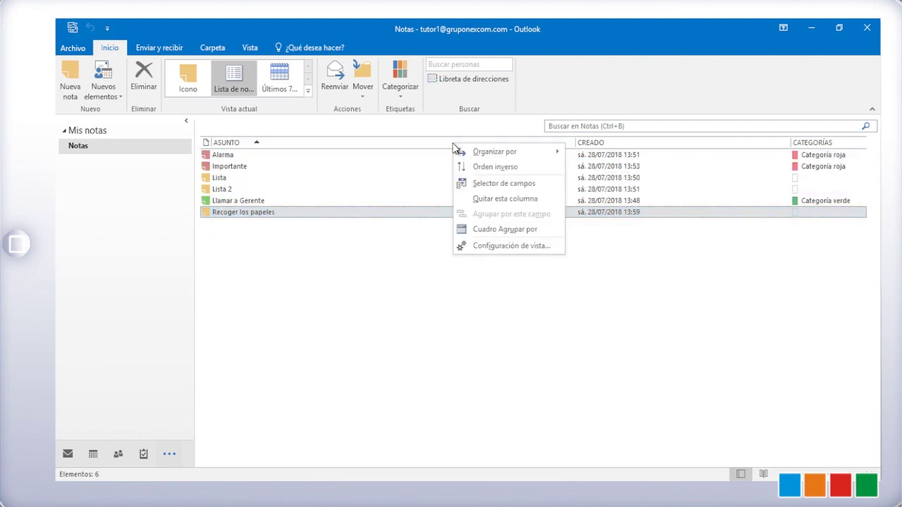
{"action": "left_click", "coordinate": [499, 233]}
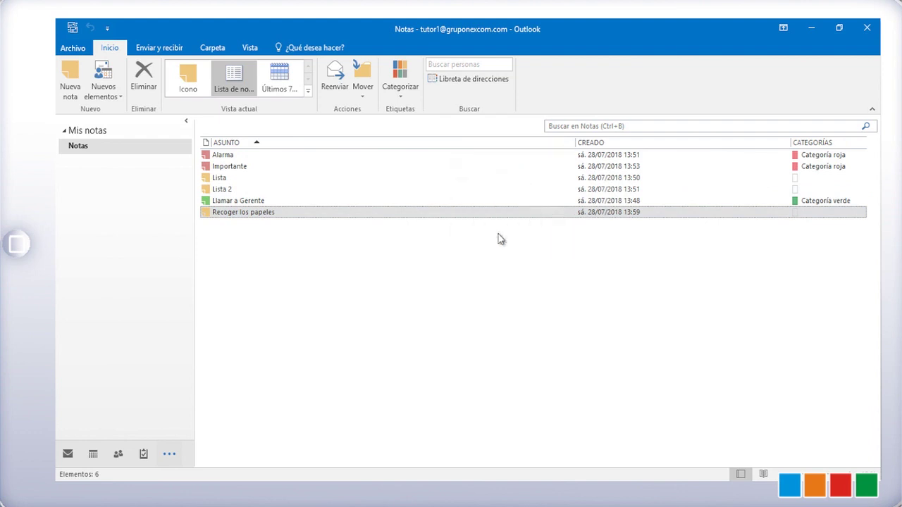
{"action": "left_click_drag", "start_coordinate": [835, 162], "coordinate": [401, 155]}
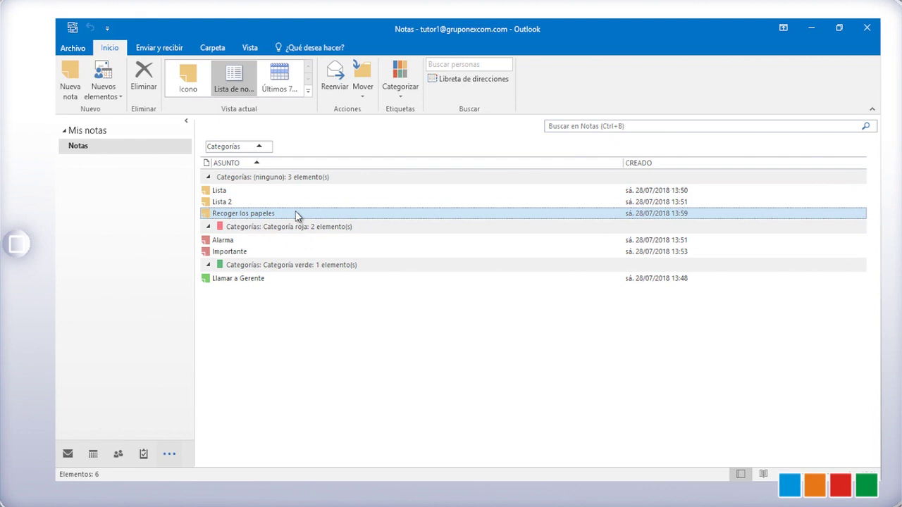
Start forwarding the "Recoger los papeles" note by e-mail, and discard the message without saving it
{"action": "left_click", "coordinate": [337, 90]}
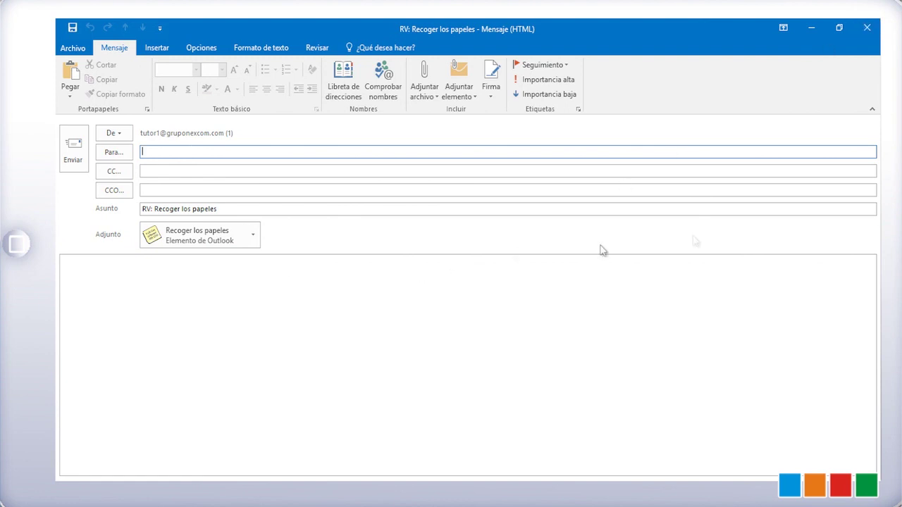
{"action": "left_click", "coordinate": [869, 41]}
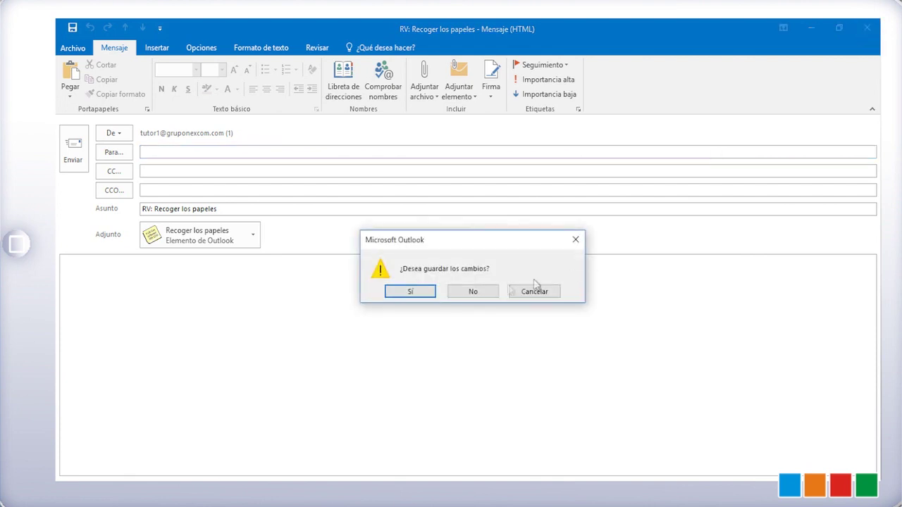
{"action": "left_click", "coordinate": [473, 291]}
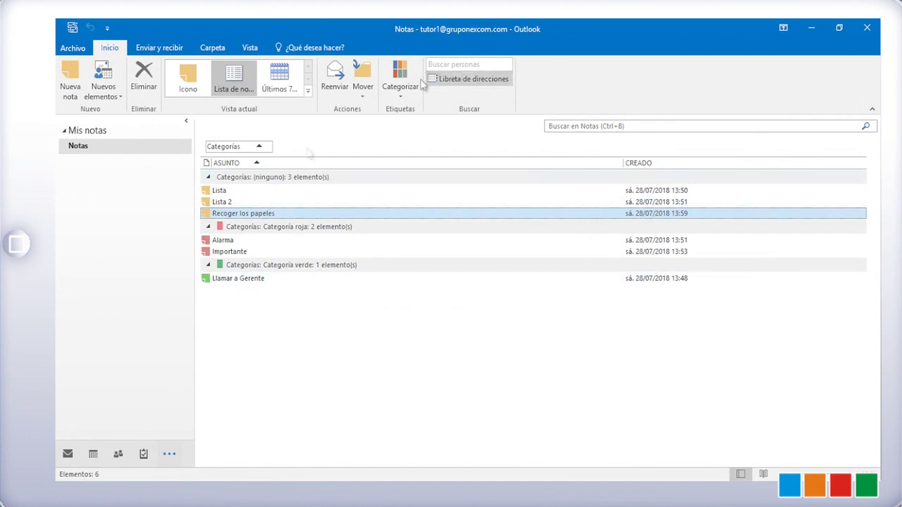
Assign the green category (Categoría verde) to the note "Lista 2"
{"action": "left_click", "coordinate": [310, 202]}
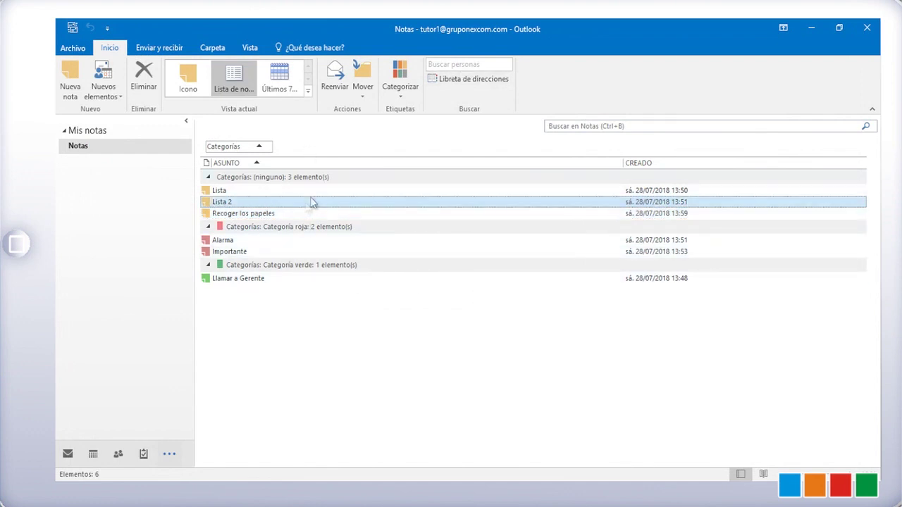
{"action": "left_click", "coordinate": [405, 90]}
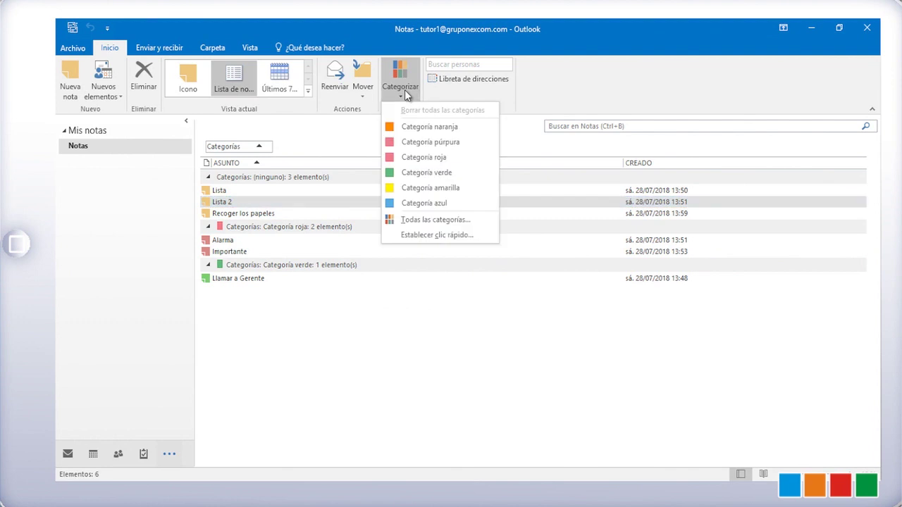
{"action": "left_click", "coordinate": [412, 173]}
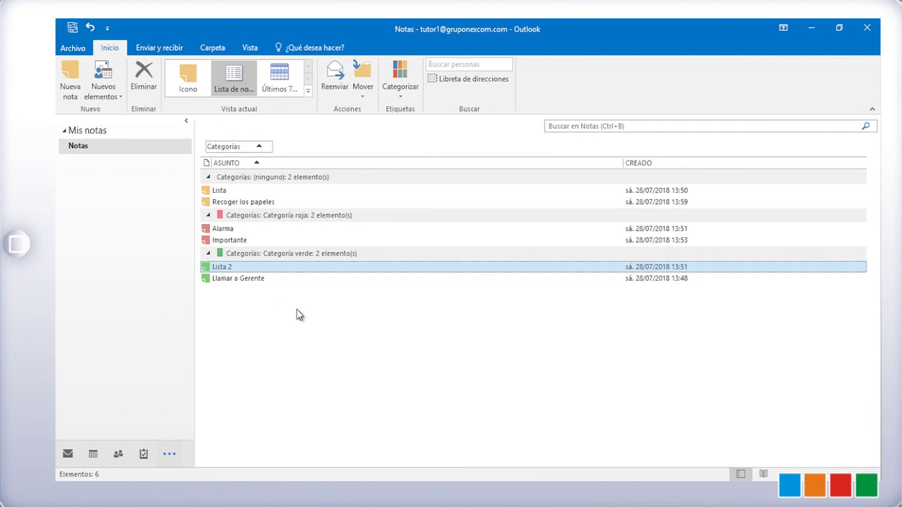
Open the shortcut options for the note "Lista 2" and delete that note
{"action": "right_click", "coordinate": [277, 273]}
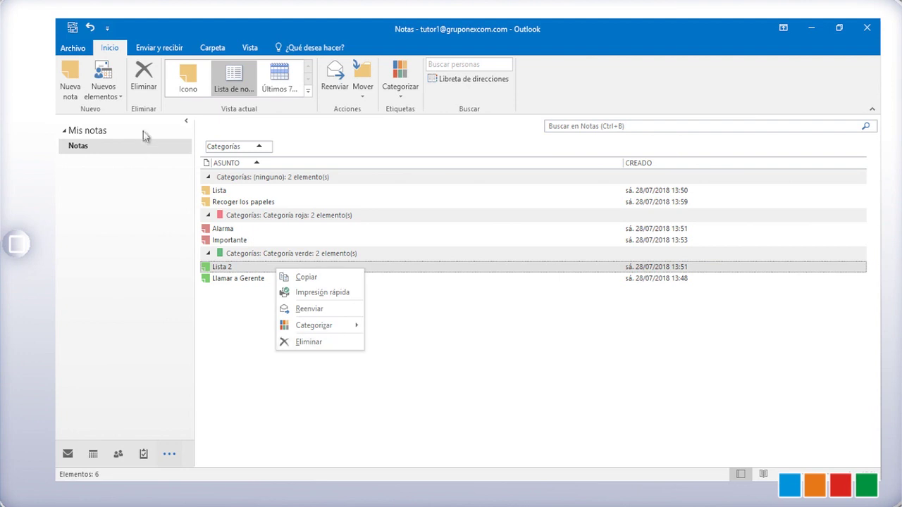
{"action": "left_click", "coordinate": [144, 83]}
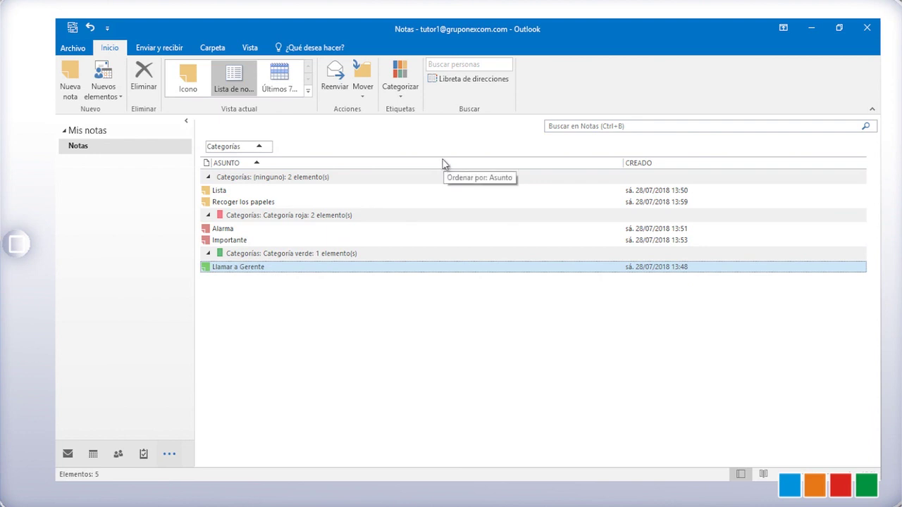
Narrow the Asunto column of the notes list to bring the Creado column closer
{"action": "left_click_drag", "start_coordinate": [622, 160], "coordinate": [553, 159]}
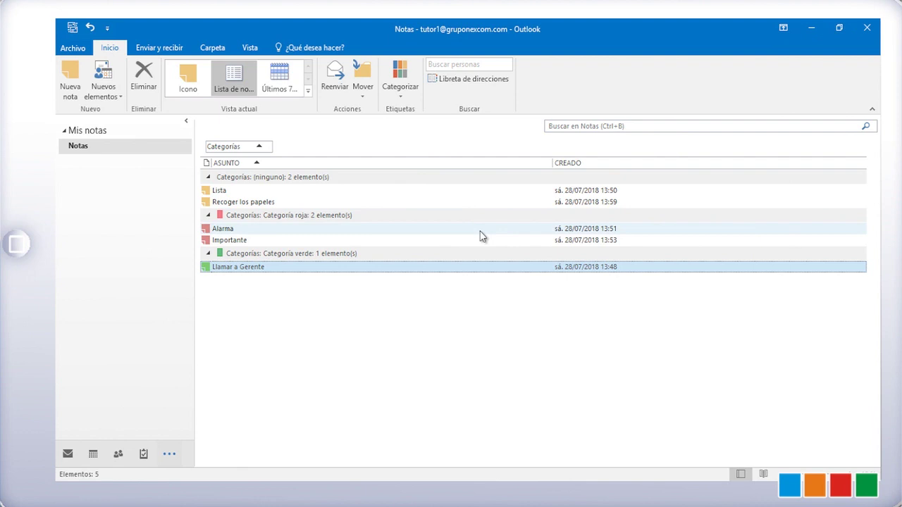
{"action": "left_click", "coordinate": [71, 79]}
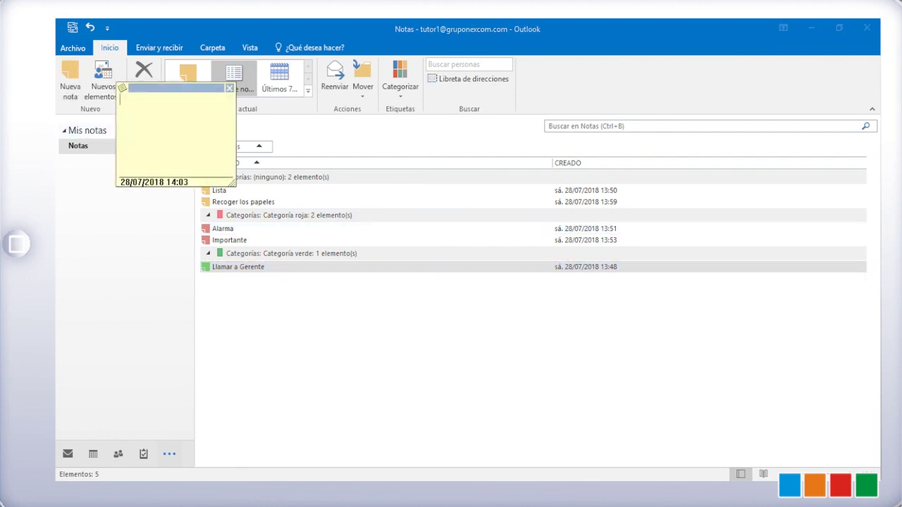
{"action": "left_click", "coordinate": [337, 502]}
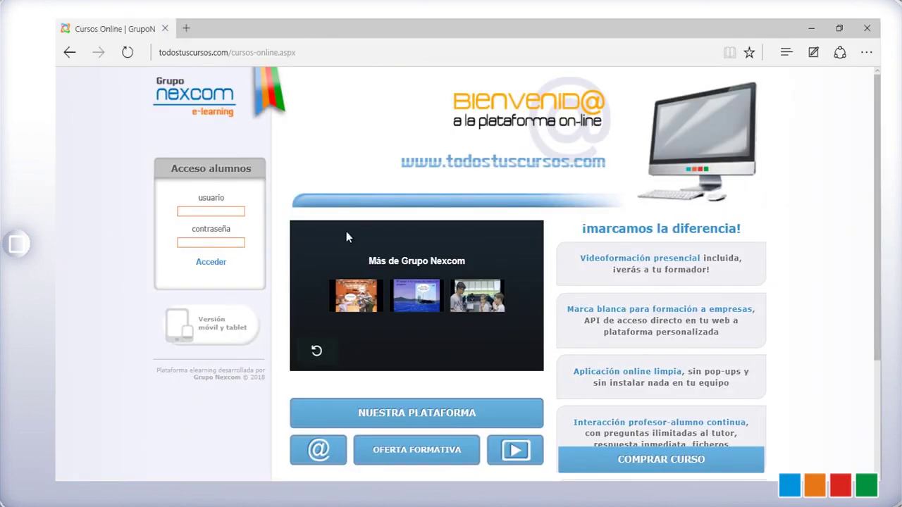
{"action": "left_click", "coordinate": [353, 52]}
{"action": "key", "text": "ctrl+c"}
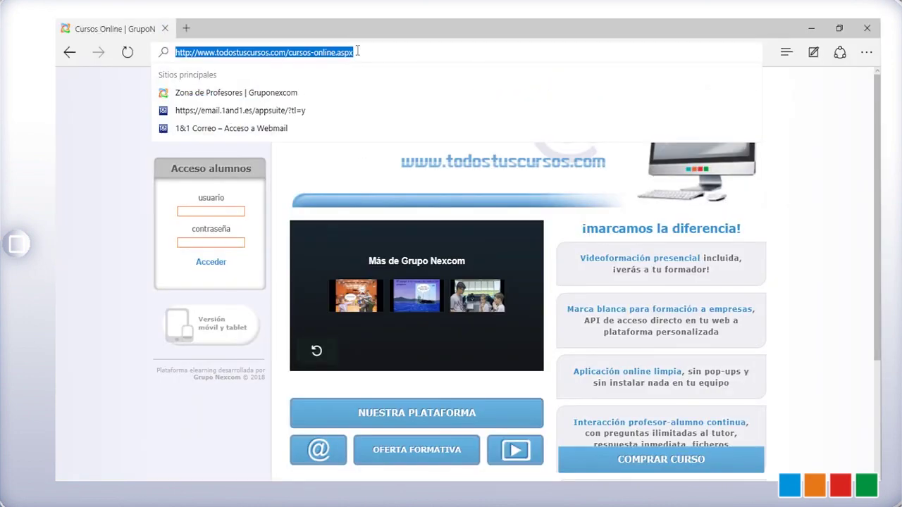
{"action": "left_click", "coordinate": [811, 27]}
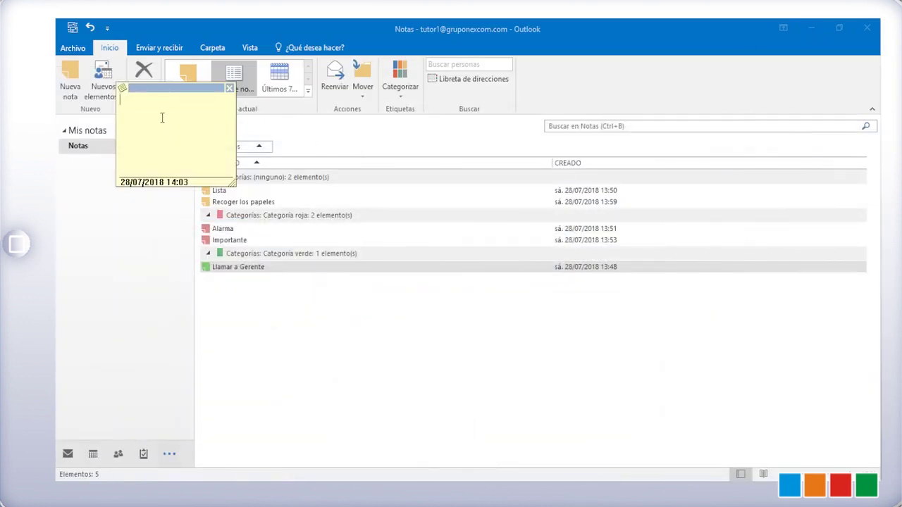
{"action": "key", "text": "ctrl+v"}
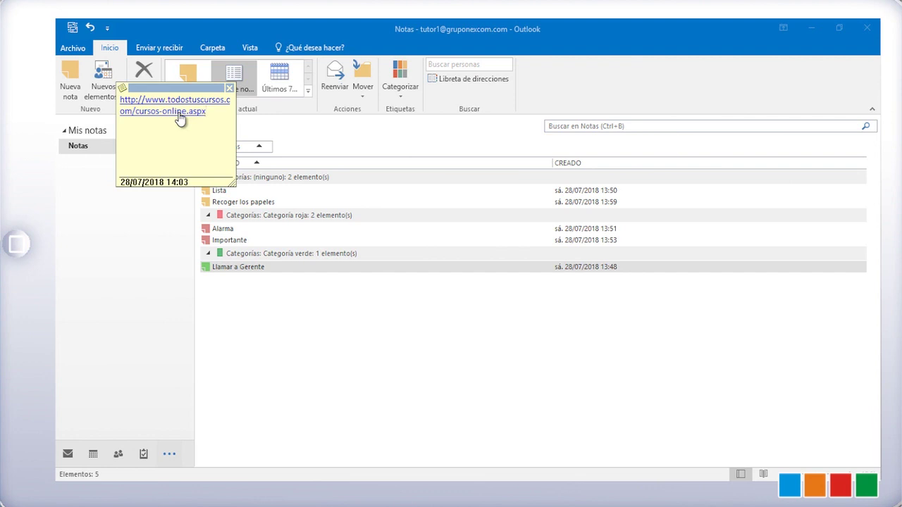
{"action": "left_click", "coordinate": [231, 87]}
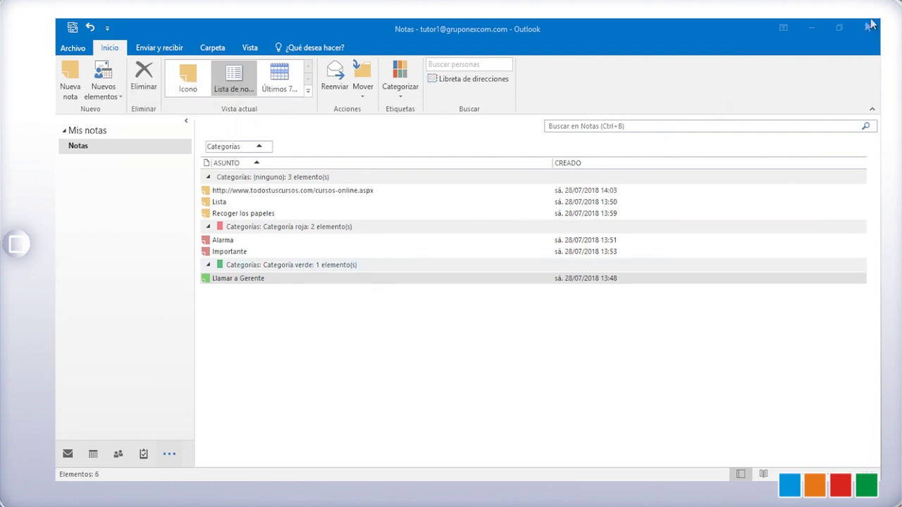
Reduce the Outlook window to expose the desktop and place a copy of the note "Llamar a Gerente" there
{"action": "left_click", "coordinate": [839, 28]}
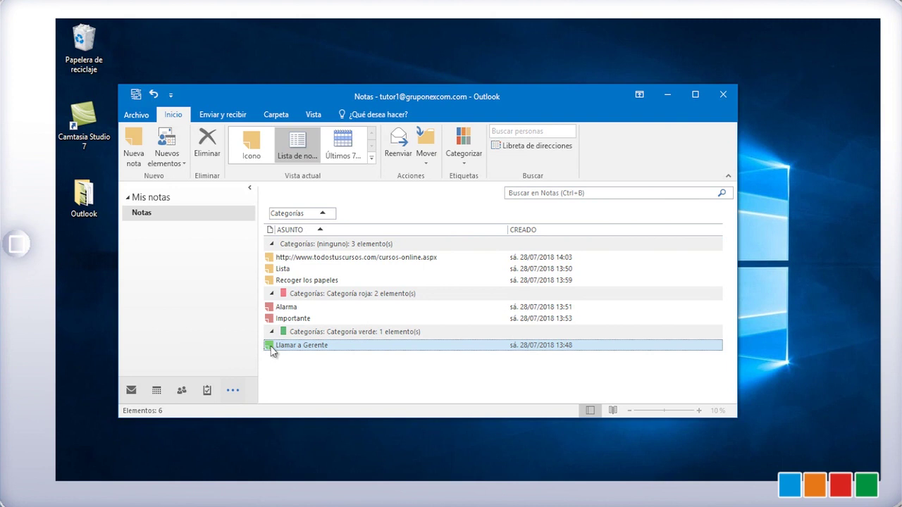
{"action": "left_click_drag", "start_coordinate": [271, 351], "coordinate": [78, 265]}
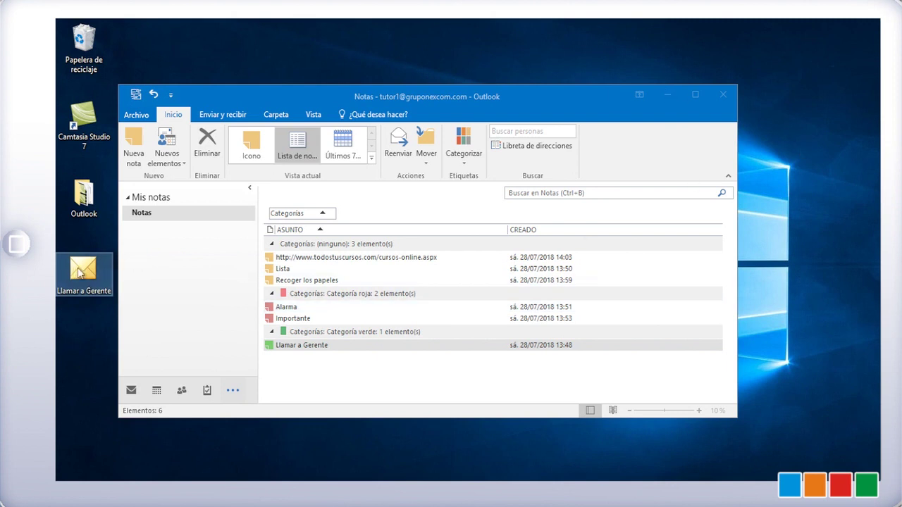
View the original "Llamar a Gerente" note and its desktop copy one after the other, closing each
{"action": "double_click", "coordinate": [365, 344]}
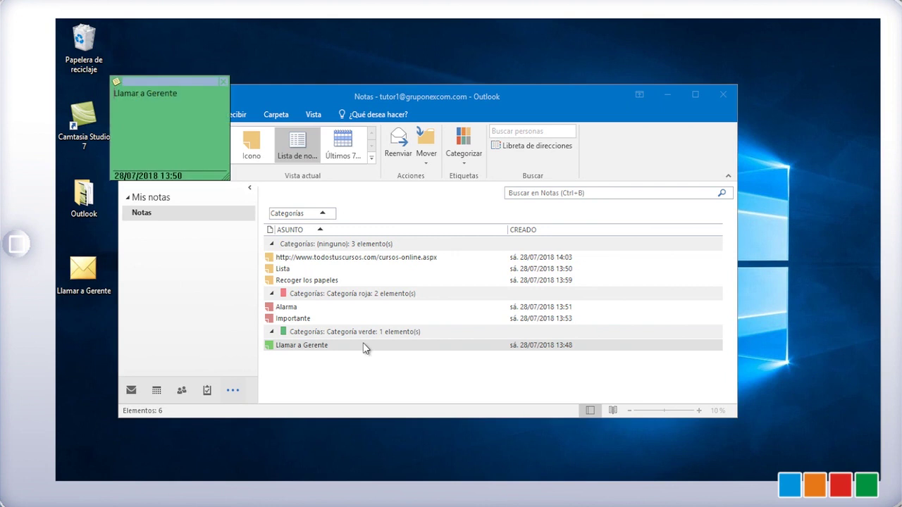
{"action": "left_click", "coordinate": [222, 83]}
{"action": "double_click", "coordinate": [83, 266]}
{"action": "left_click", "coordinate": [224, 82]}
Close Outlook, view the desktop copy of "Llamar a Gerente" on its own, and close the note
{"action": "left_click", "coordinate": [723, 95]}
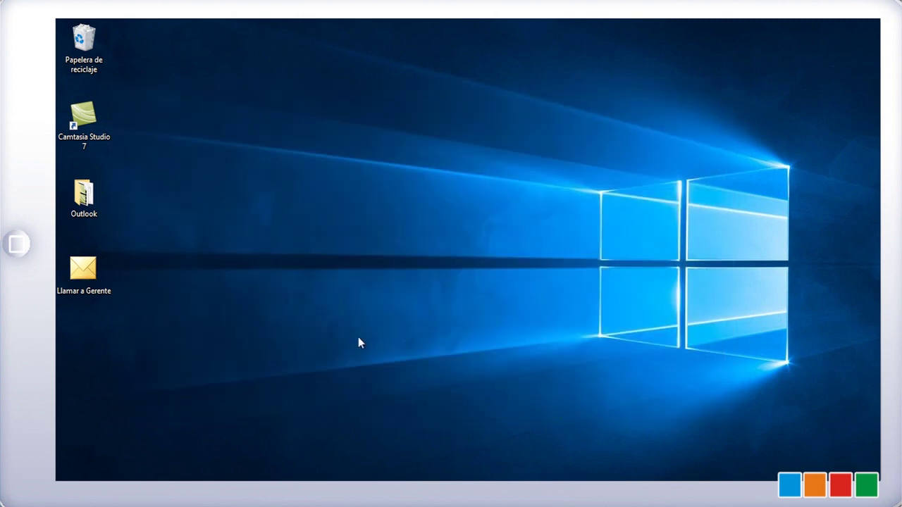
{"action": "double_click", "coordinate": [86, 268]}
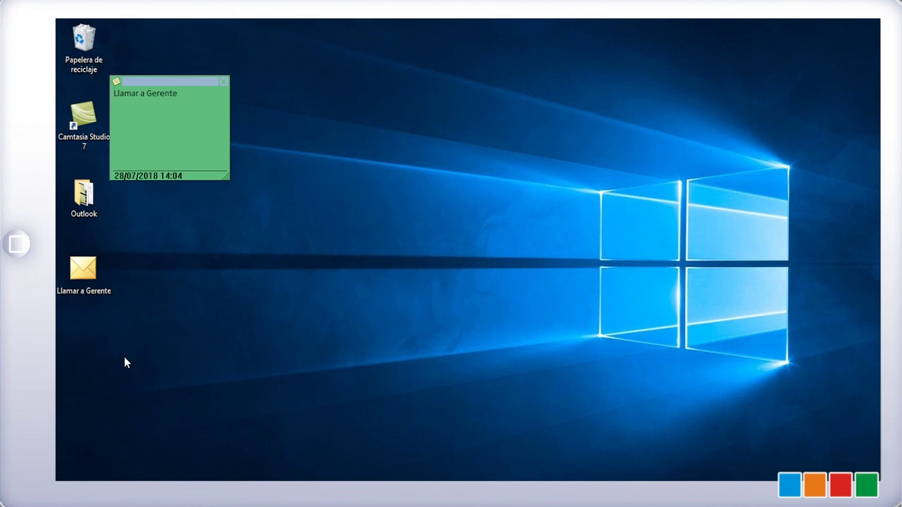
{"action": "left_click", "coordinate": [224, 83]}
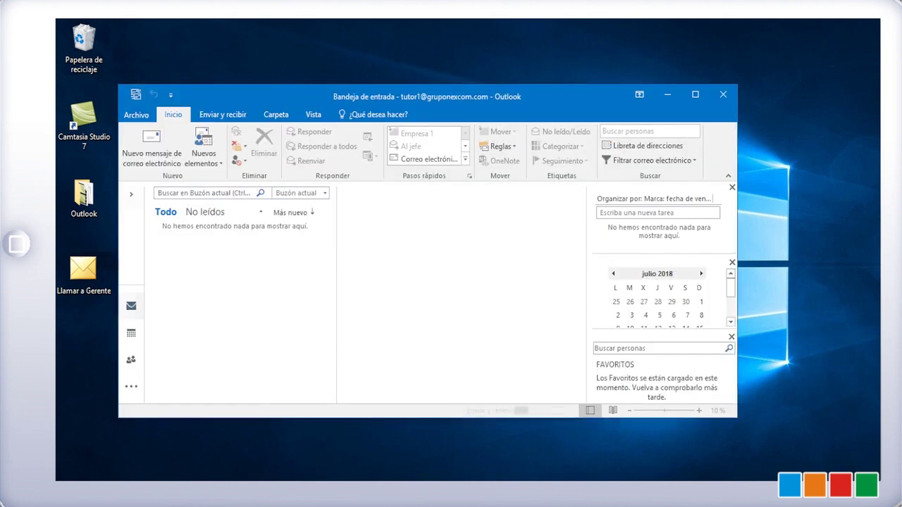
Maximize the reopened Outlook window and go to the Notas folder
{"action": "left_click", "coordinate": [695, 94]}
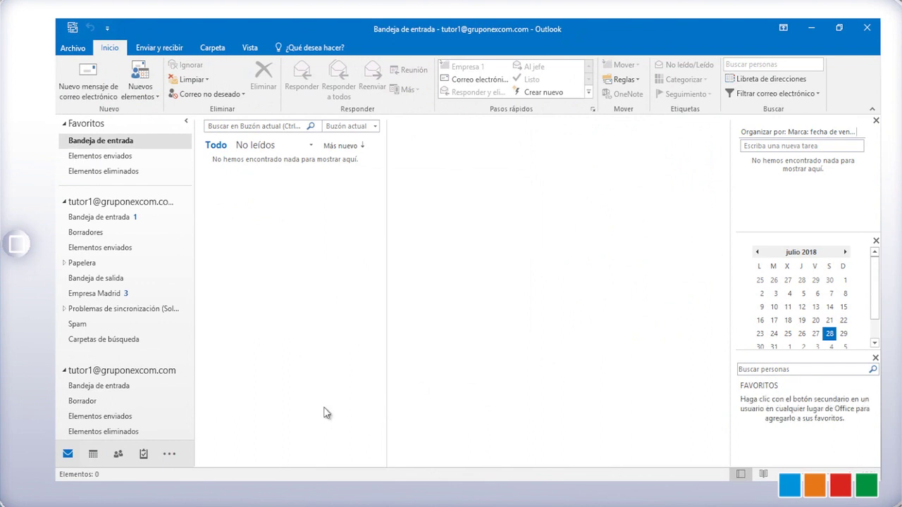
{"action": "left_click", "coordinate": [169, 455]}
{"action": "left_click", "coordinate": [212, 423]}
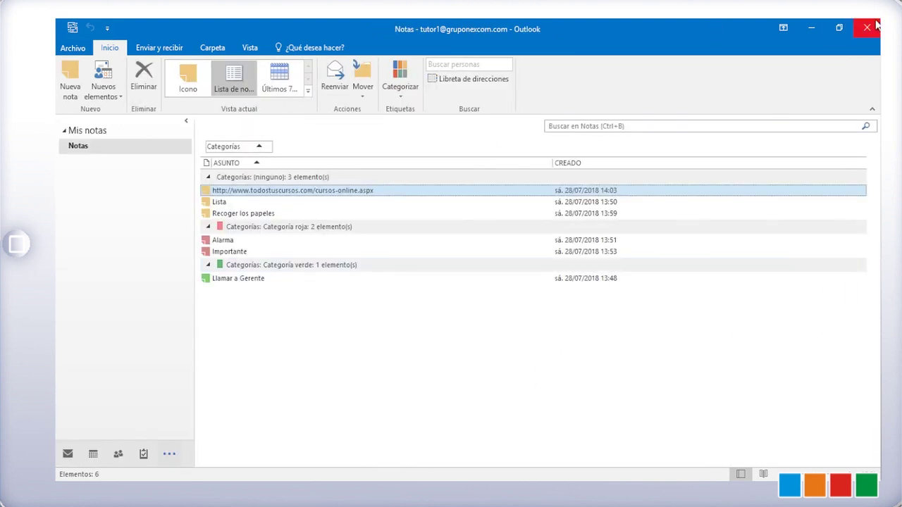
Move the desktop copy of "Llamar a Gerente" to the recycle bin, and maximize the Outlook window again
{"action": "left_click", "coordinate": [839, 27]}
{"action": "left_click", "coordinate": [98, 276]}
{"action": "left_click_drag", "start_coordinate": [98, 276], "coordinate": [85, 56]}
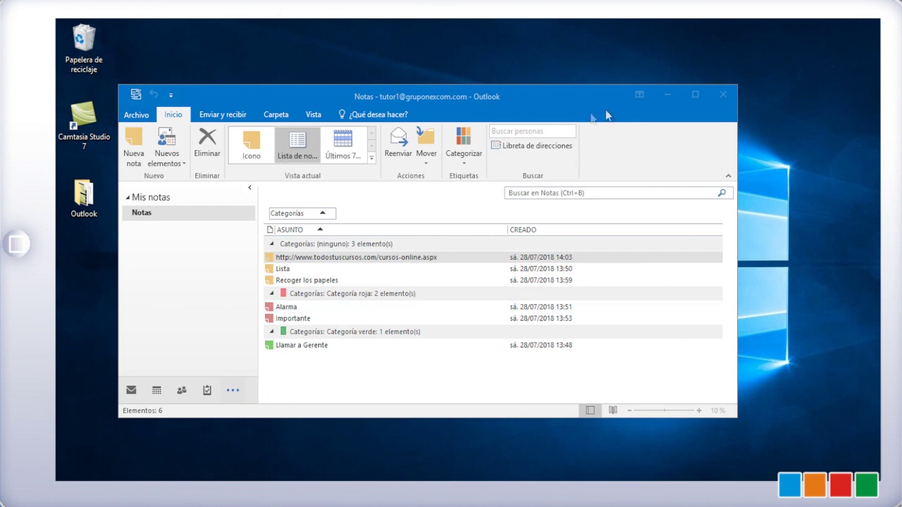
{"action": "double_click", "coordinate": [562, 91]}
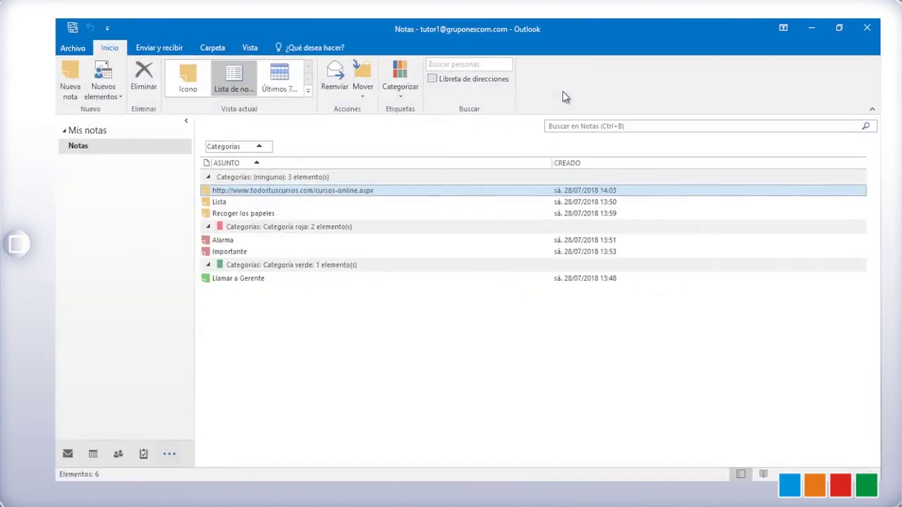
Add the word "hoy" to the end of the note "Llamar a Gerente" and close the note
{"action": "double_click", "coordinate": [261, 280]}
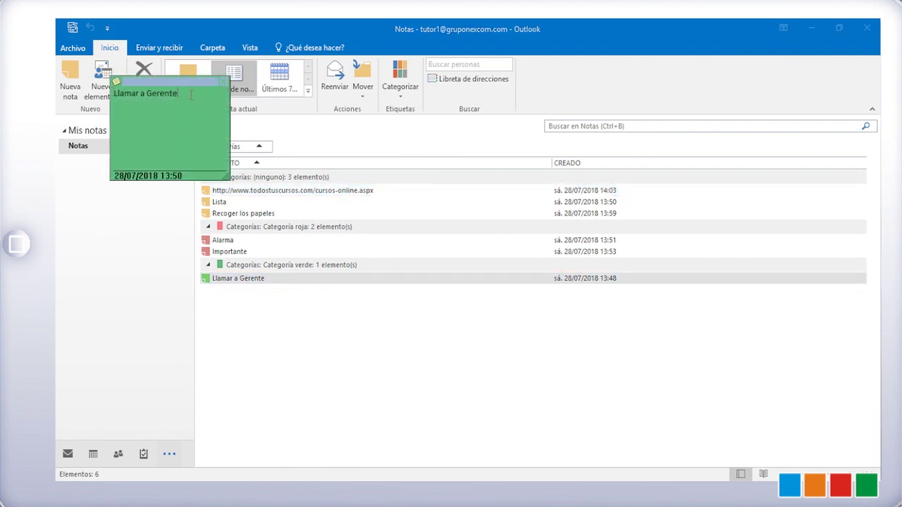
{"action": "type", "text": "hoy"}
{"action": "left_click", "coordinate": [223, 82]}
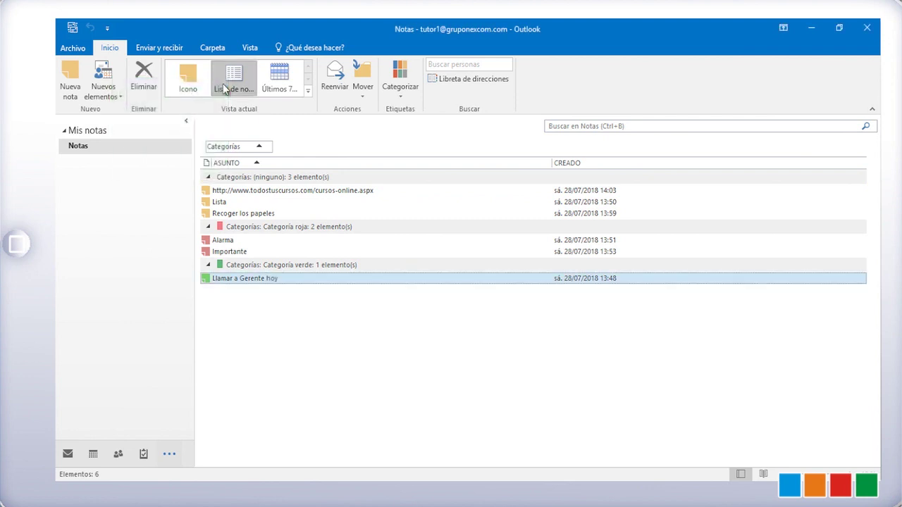